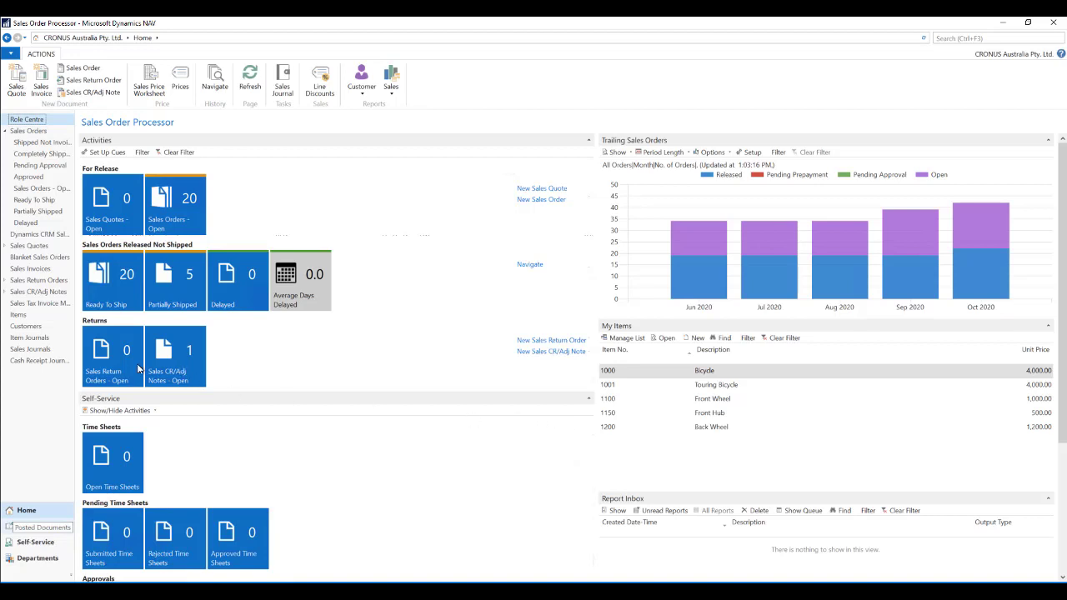
# Step: Open the Customers list from the Role Centre navigation pane
pyautogui.click(35, 326)
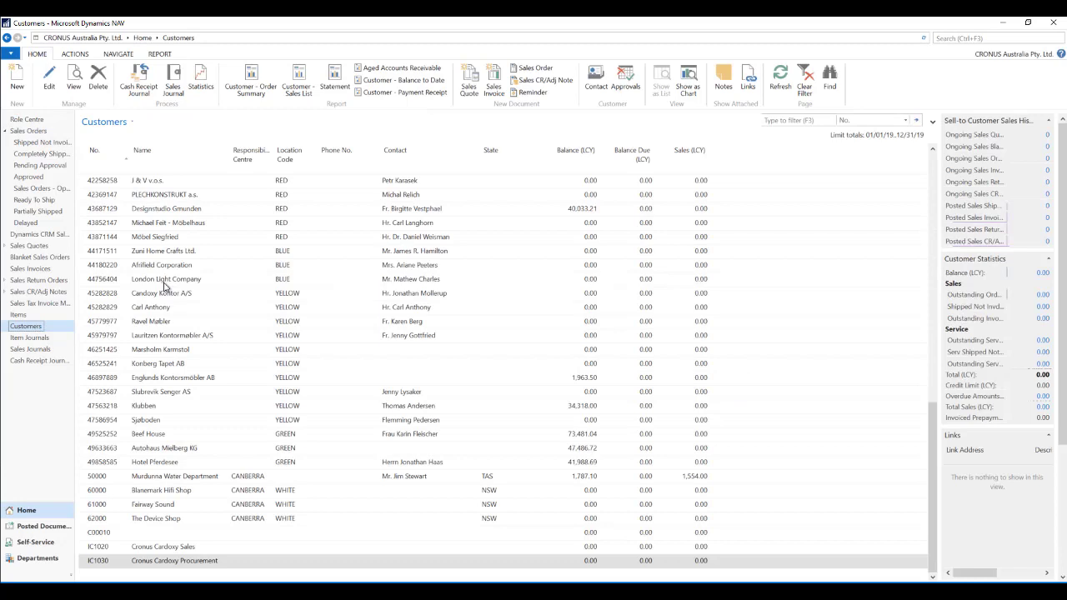
# Step: Sort customers by the No. column, highest number first
pyautogui.click(109, 169)
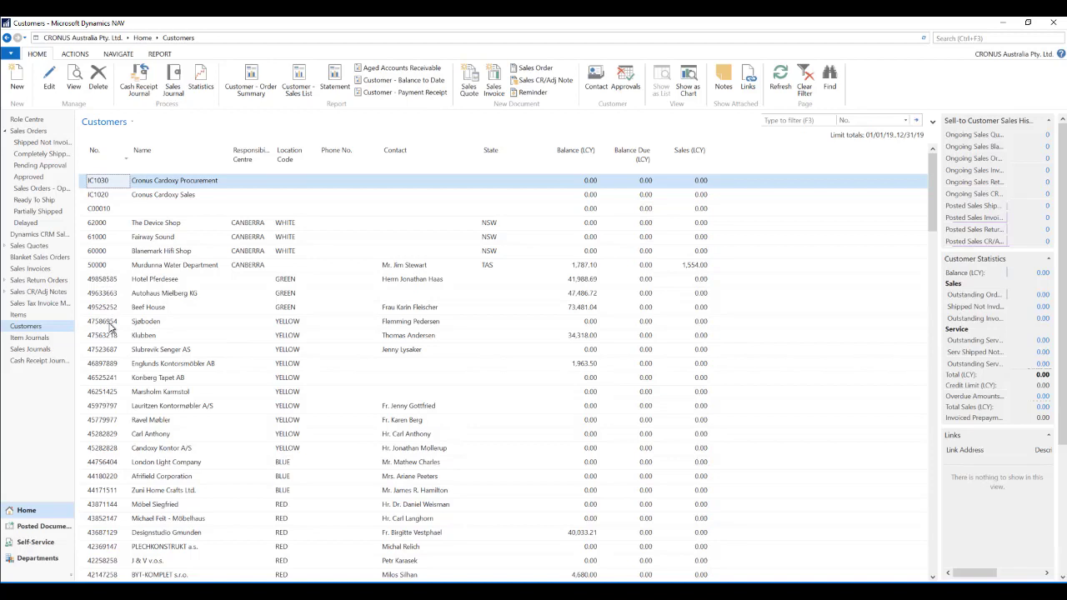
# Step: Search 'no. ser' to open No. Series and select the CUST customer series
pyautogui.click(945, 38)
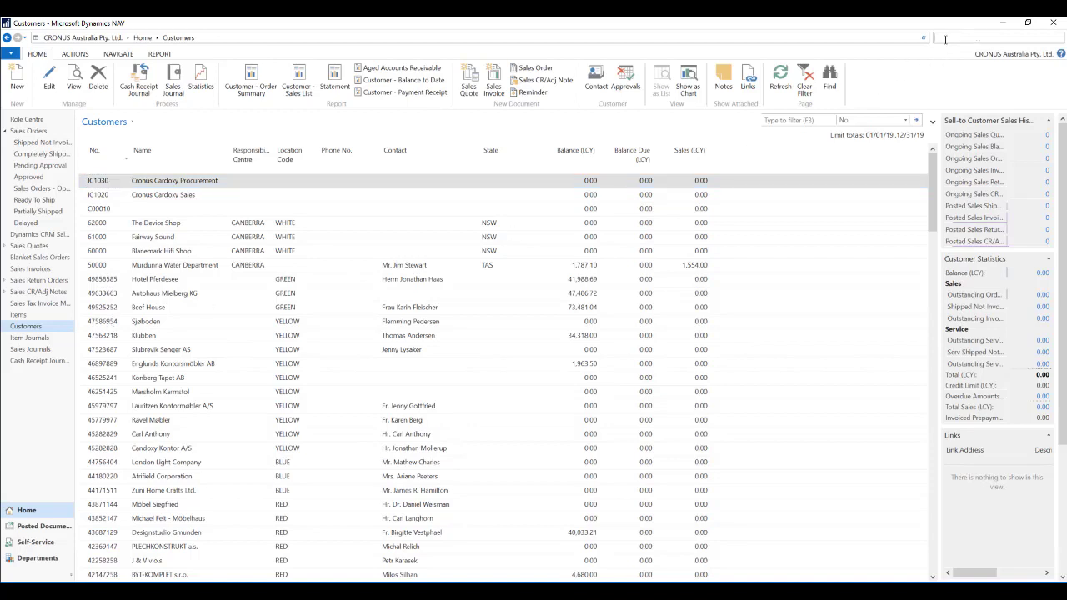
pyautogui.write('no. ser')
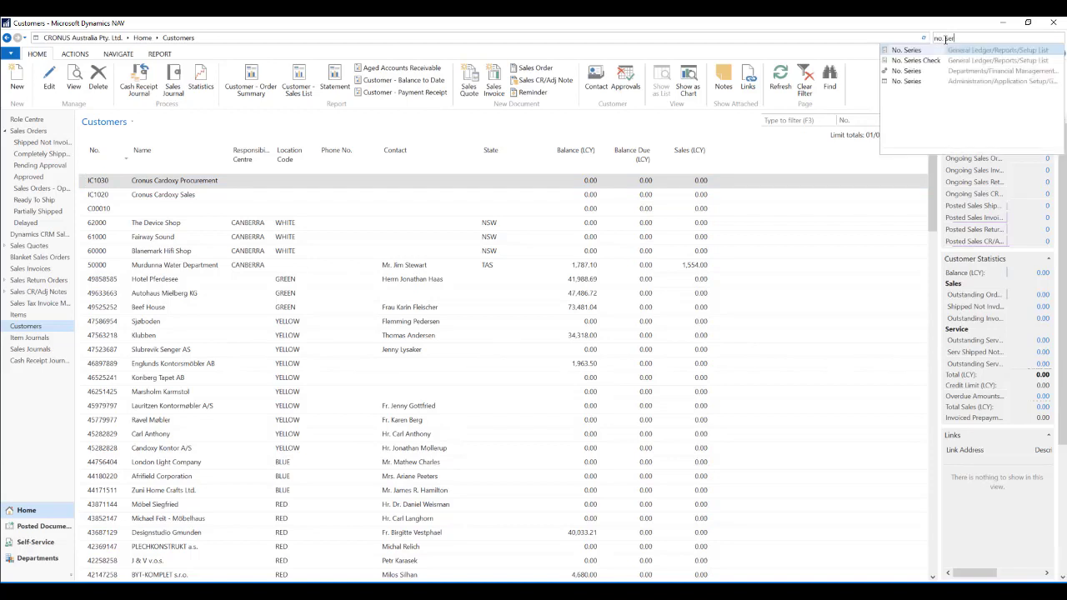
pyautogui.click(909, 72)
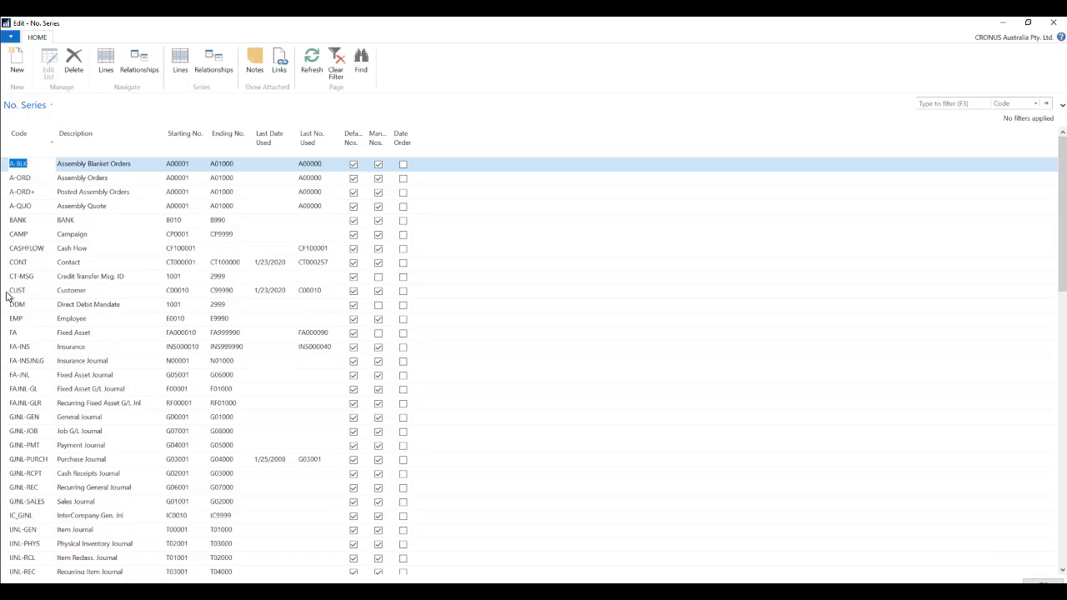
pyautogui.click(10, 292)
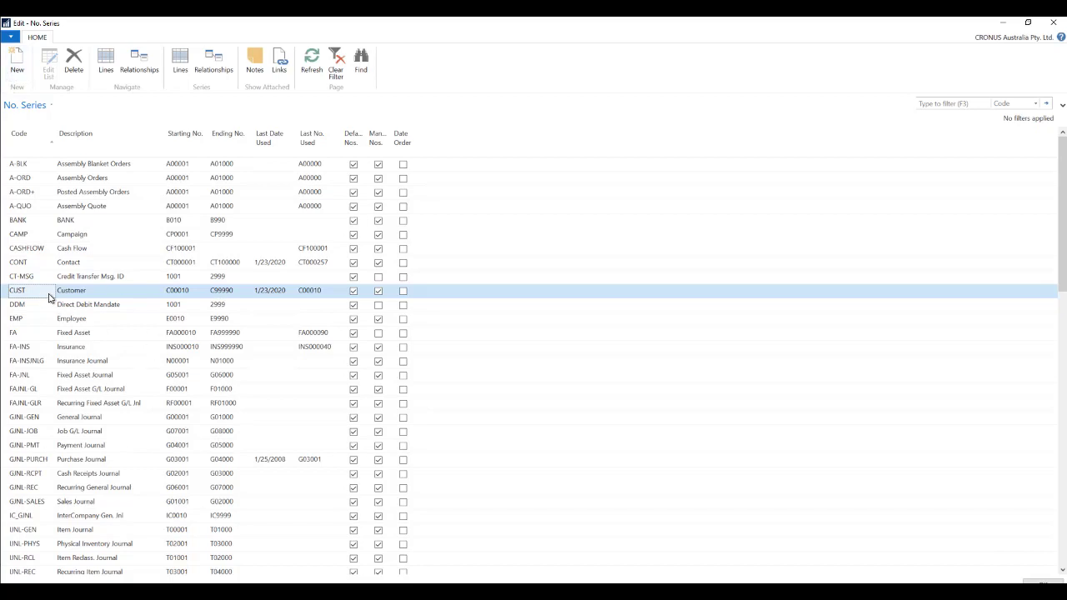
# Step: Add series code CUST2 with description 'My Customers' and open its No. Series Lines
pyautogui.click(17, 65)
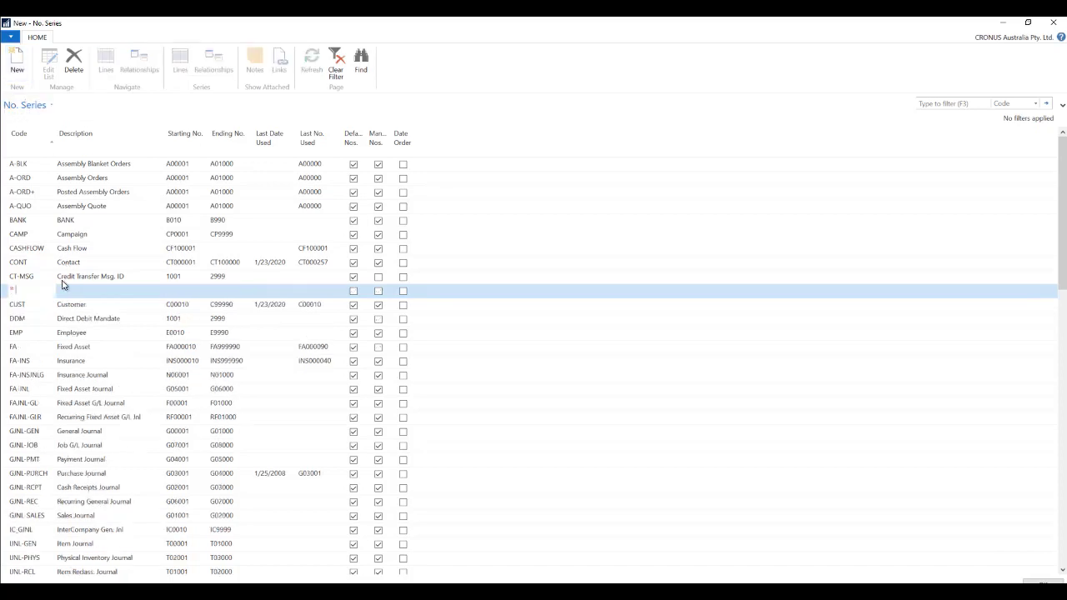
pyautogui.write('CUST2')
pyautogui.press('Tab')
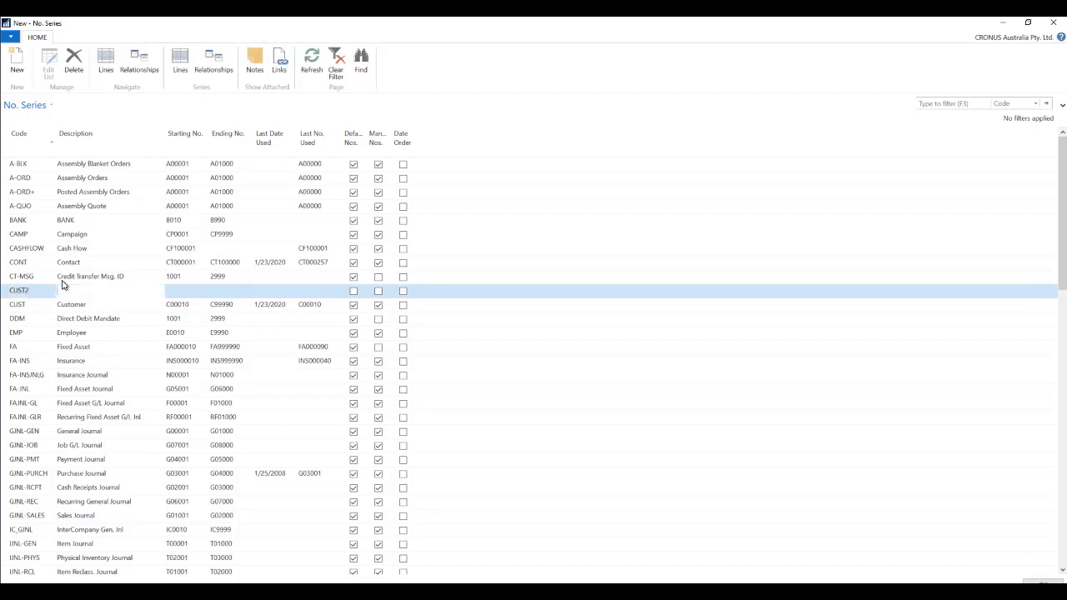
pyautogui.write('My Customers')
pyautogui.press('Tab')
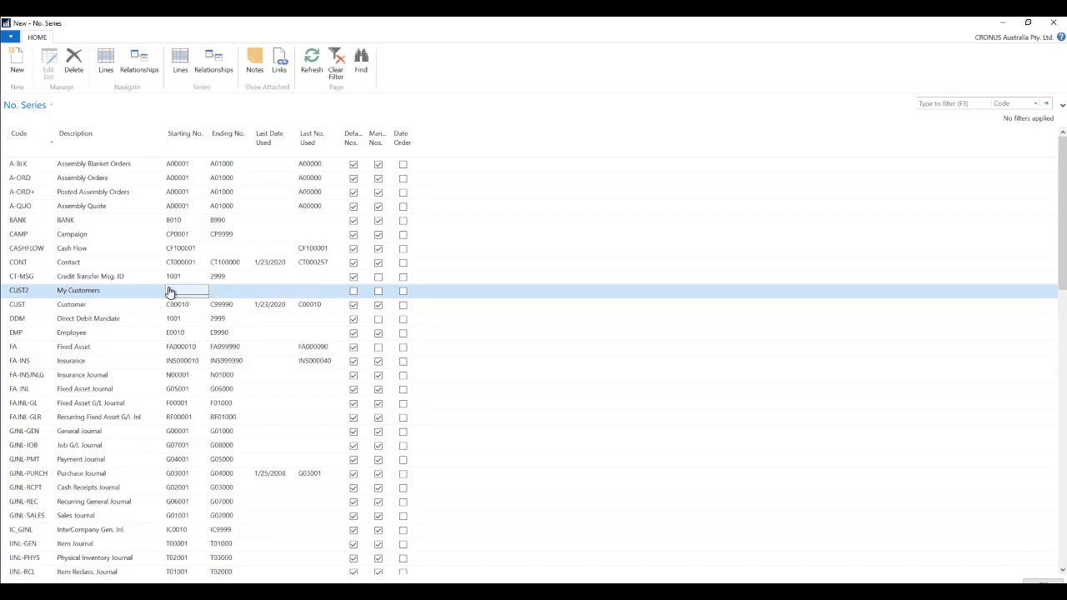
pyautogui.click(106, 60)
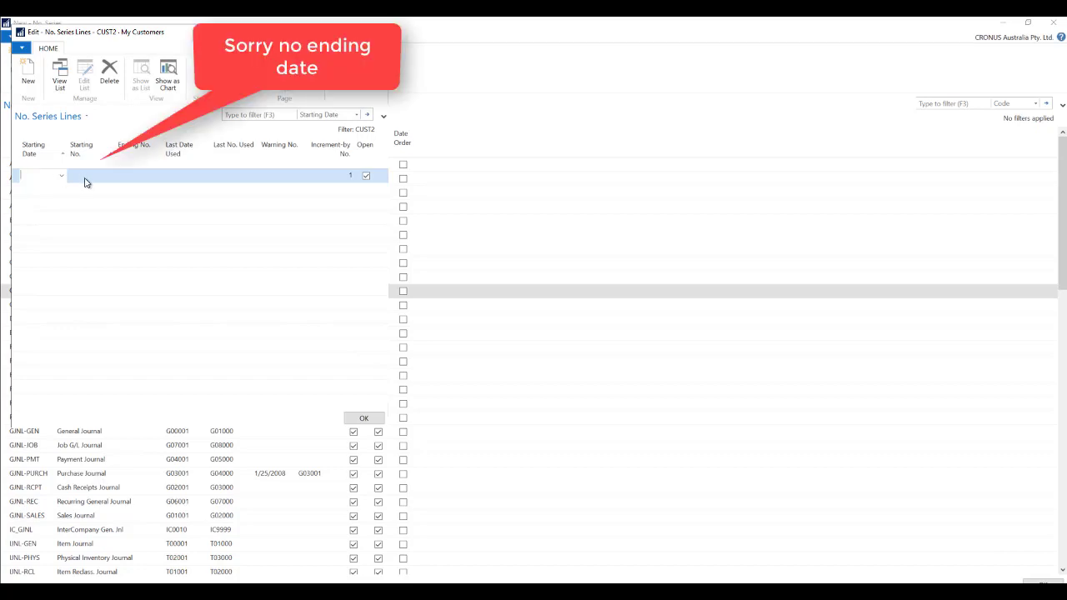
# Step: Enter CUST00001 as the starting number of the new CUST2 line
pyautogui.click(136, 184)
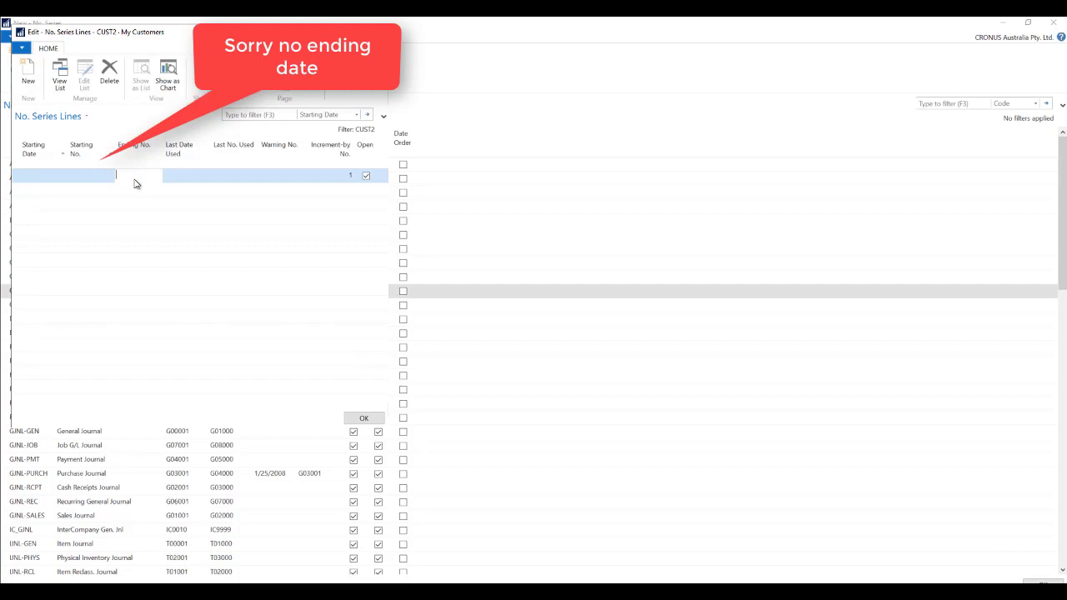
pyautogui.click(77, 174)
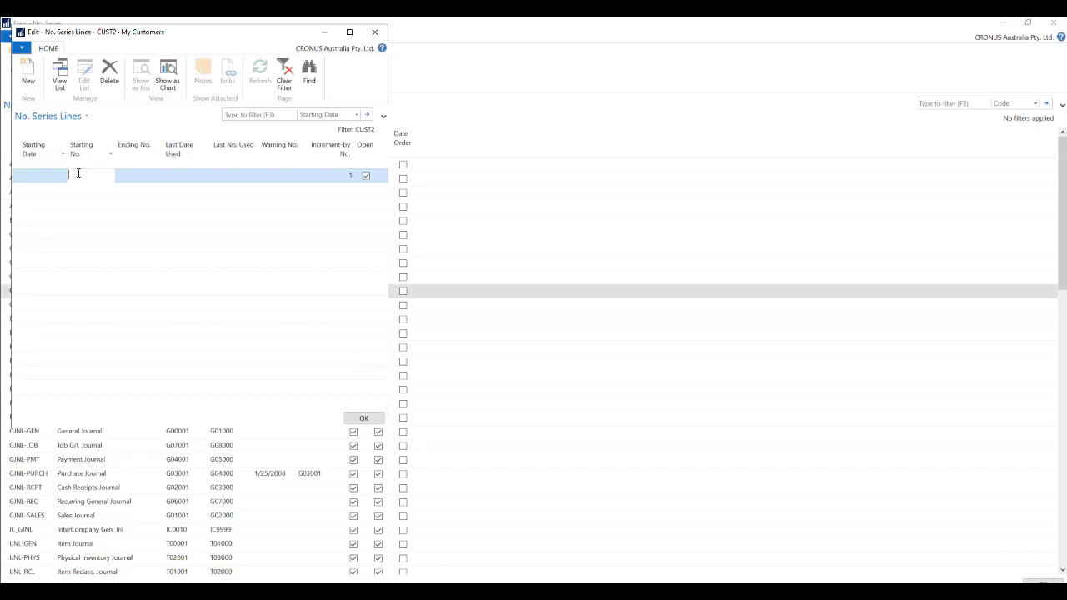
pyautogui.write('CUST00001')
pyautogui.press('Tab')
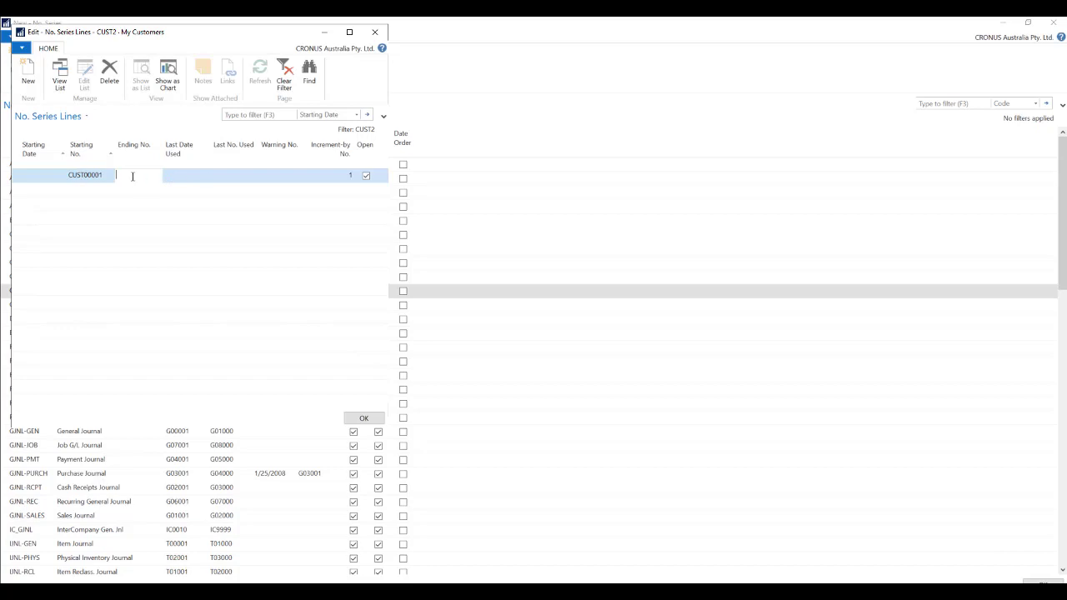
# Step: Enter CUST99999 as the ending number, then trim its trailing digits
pyautogui.write('CUST99999')
pyautogui.press('Tab')
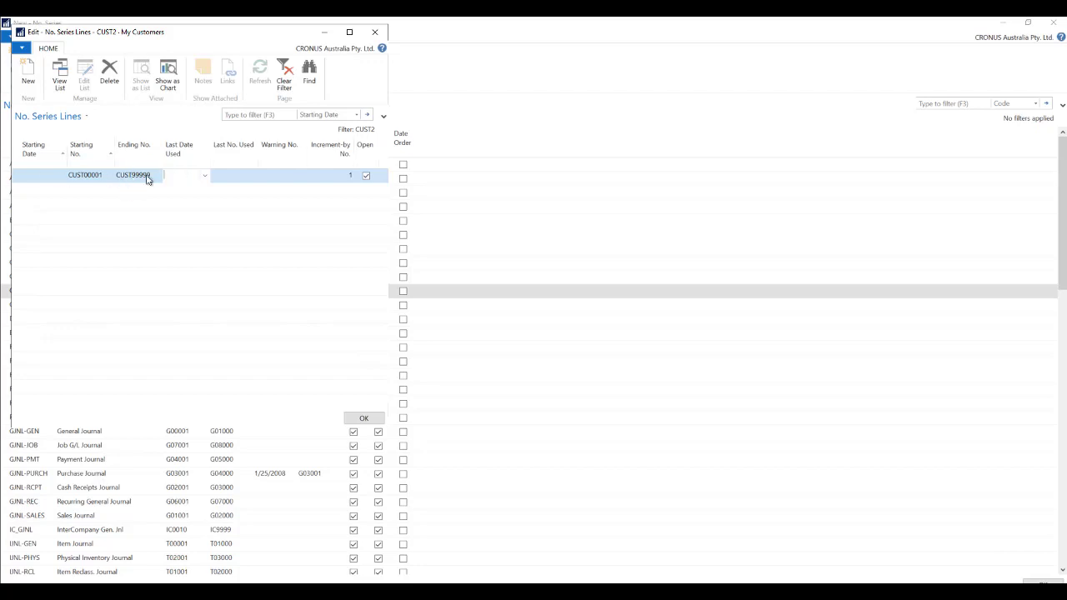
pyautogui.click(147, 175)
pyautogui.press('BackSpace')
pyautogui.press('Tab')
# Step: Correct the ending number to CUST99999, set the increment to 1, and save the line
pyautogui.click(144, 174)
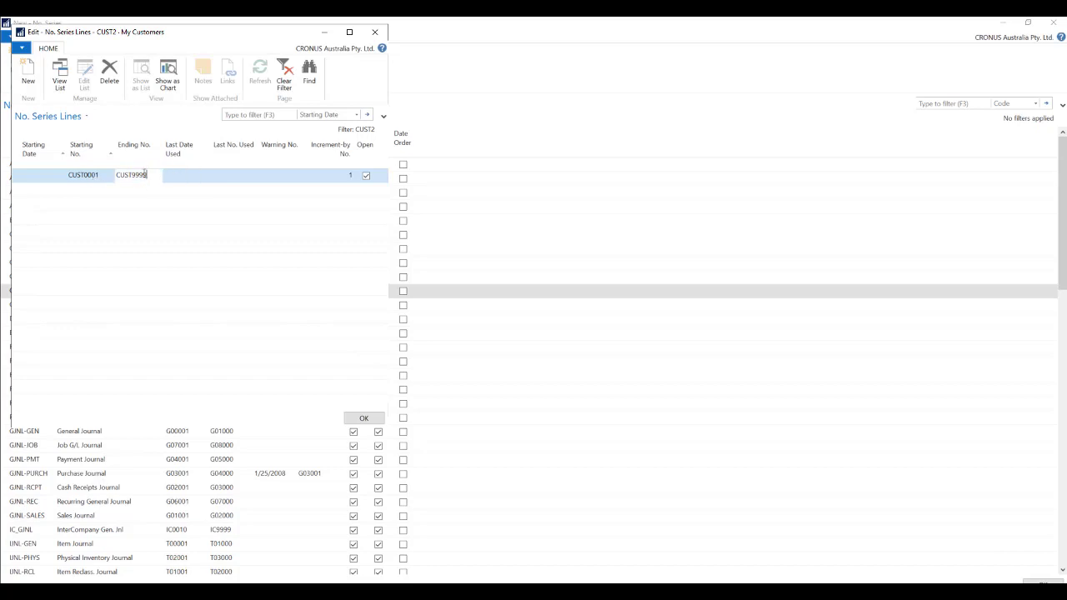
pyautogui.write('99')
pyautogui.press('Tab')
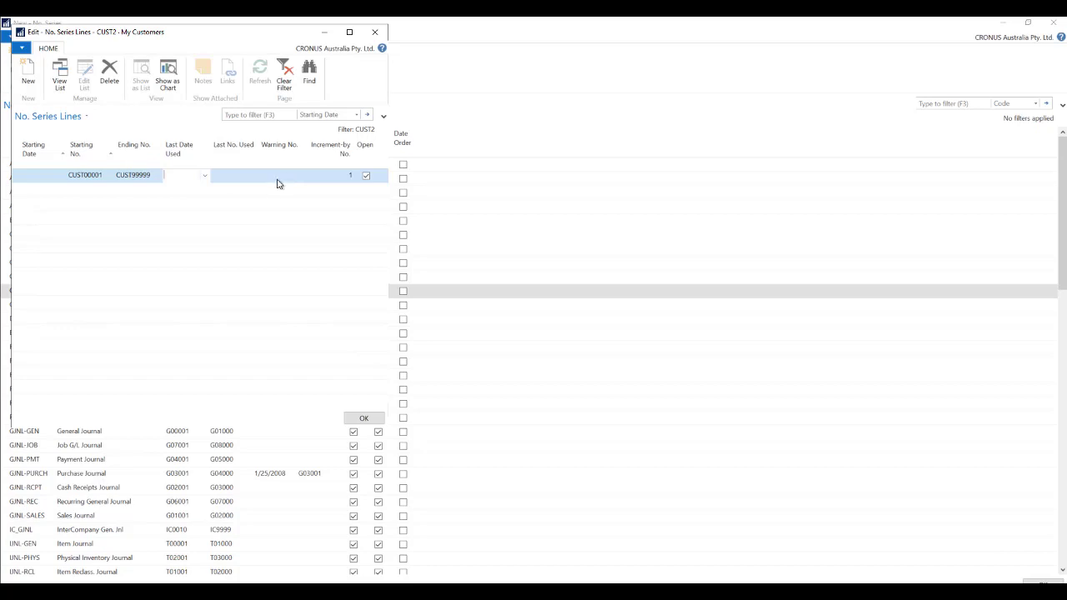
pyautogui.click(342, 173)
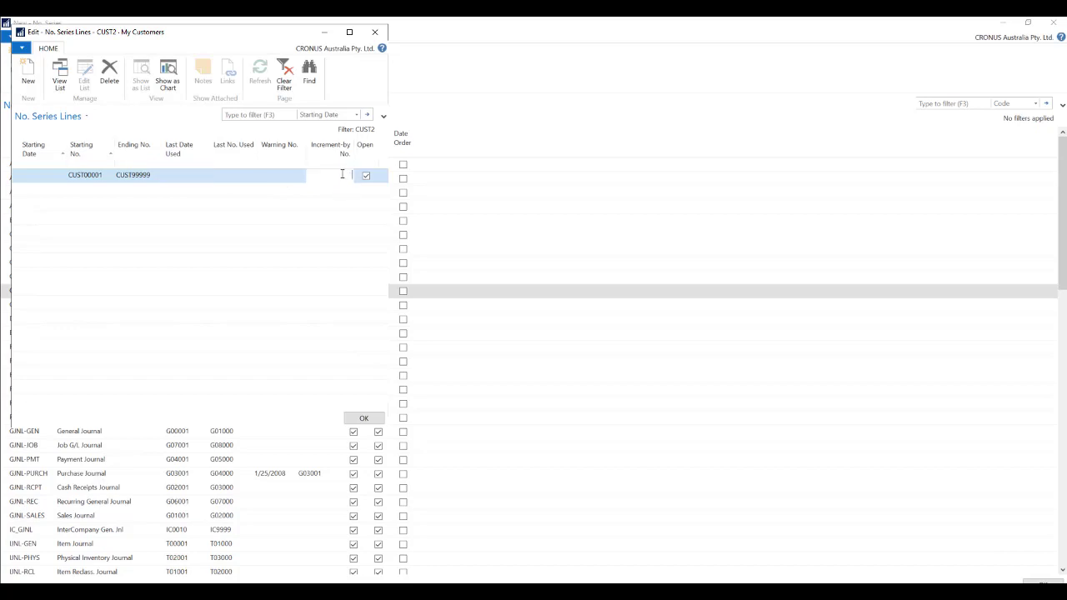
pyautogui.doubleClick(342, 175)
pyautogui.write('1')
pyautogui.press('Tab')
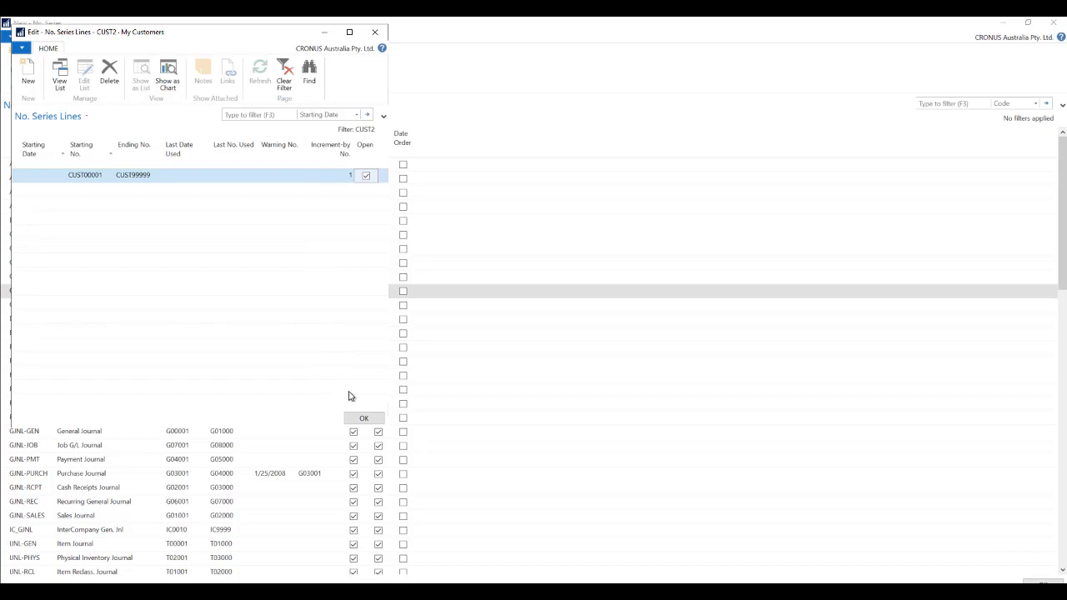
pyautogui.click(362, 418)
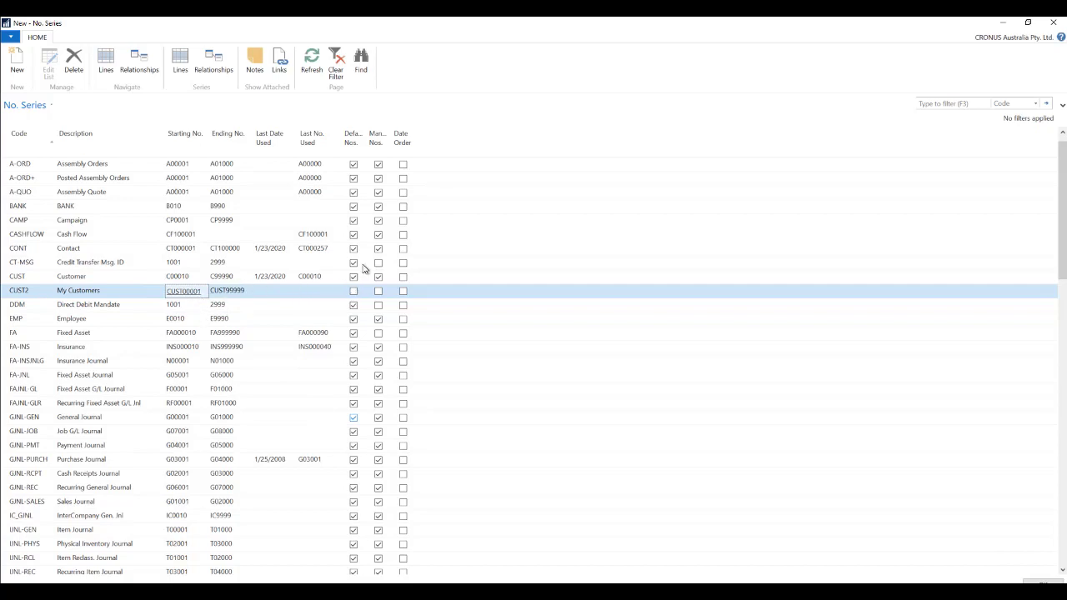
# Step: Tick Default Nos. and Manual Nos. for the CUST2 series
pyautogui.moveTo(366, 138); pyautogui.dragTo(386, 146)
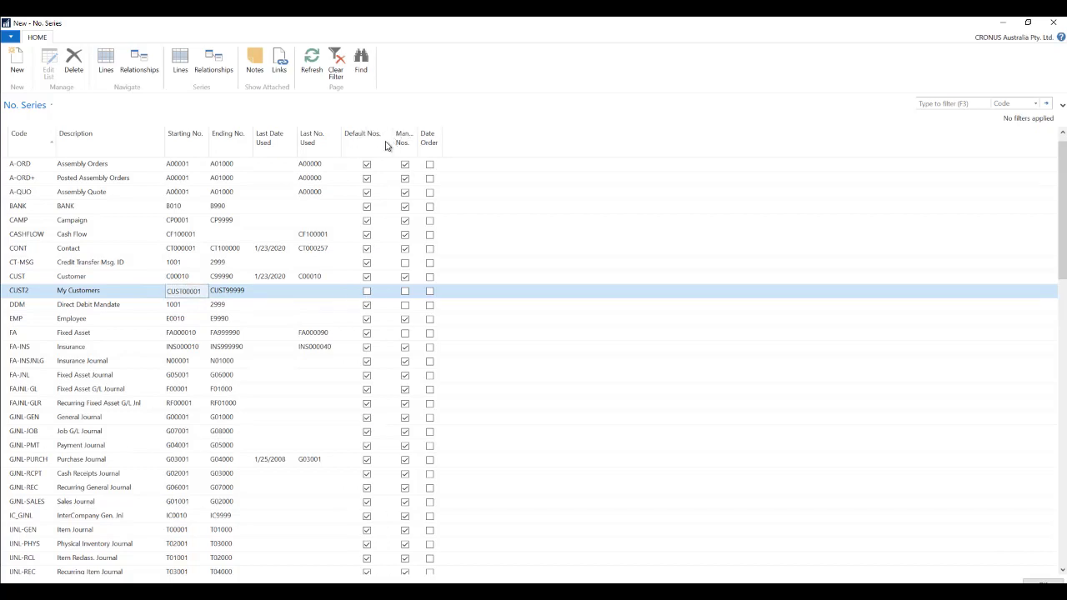
pyautogui.doubleClick(459, 138)
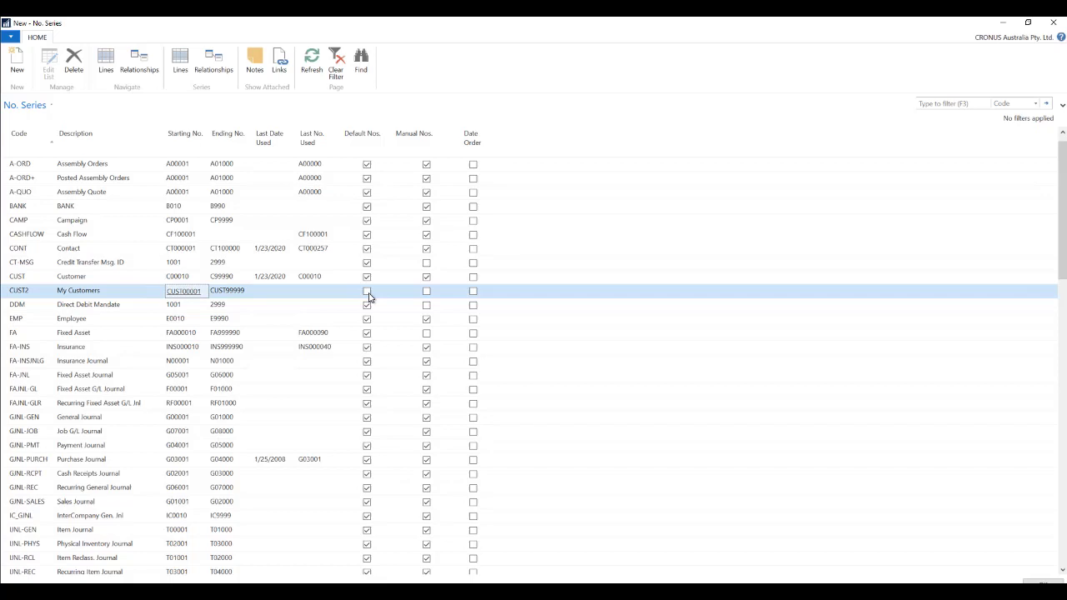
pyautogui.click(367, 293)
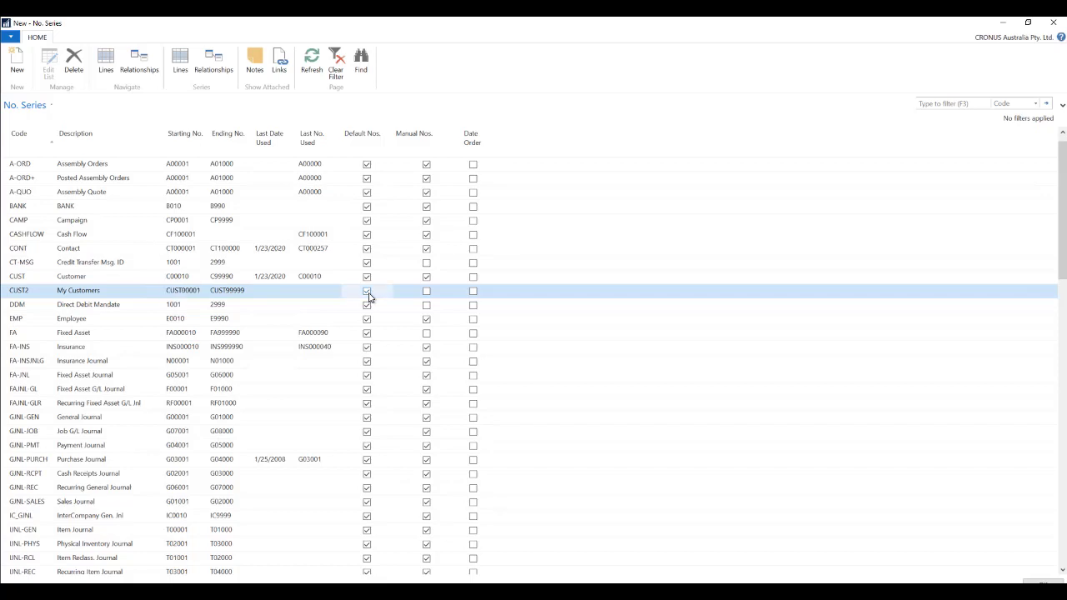
pyautogui.click(429, 292)
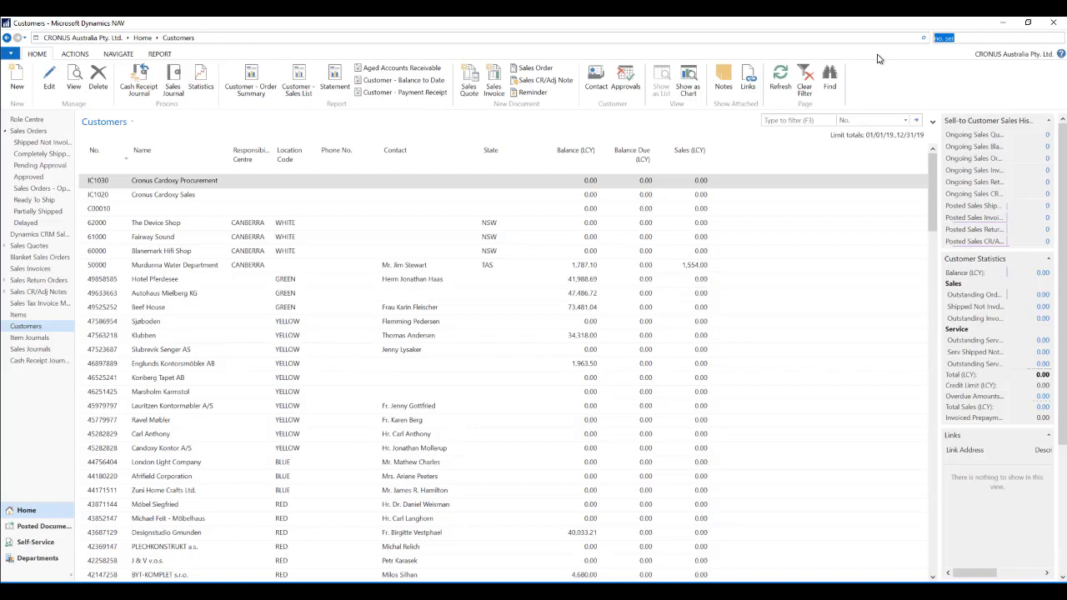
# Step: Set Customer Nos. to CUST2 in Sales & Receivables Setup's Number Series section
pyautogui.write('sales ')
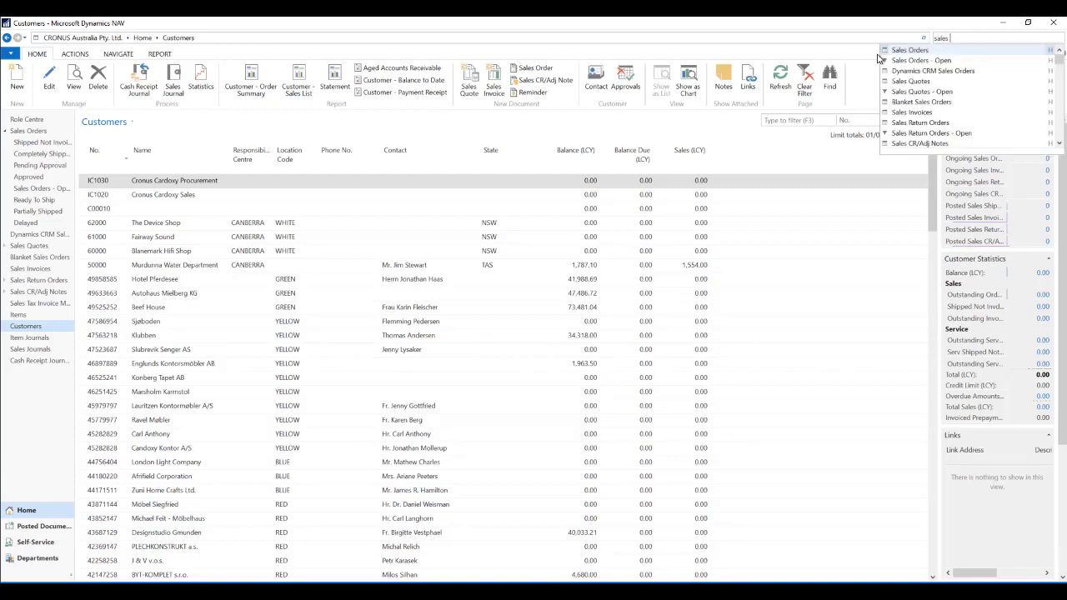
pyautogui.write('& re')
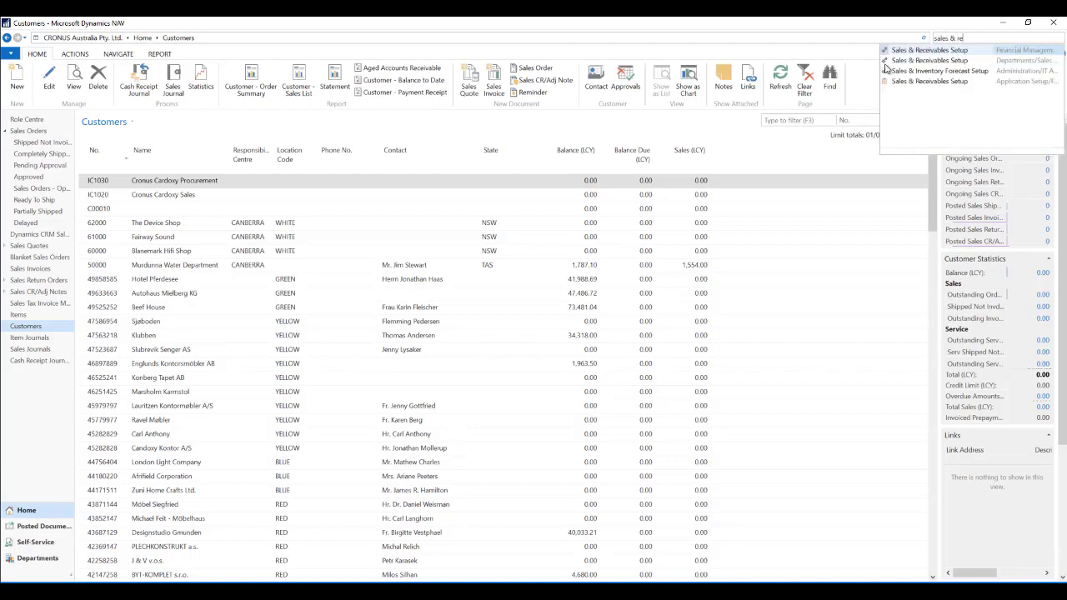
pyautogui.click(913, 59)
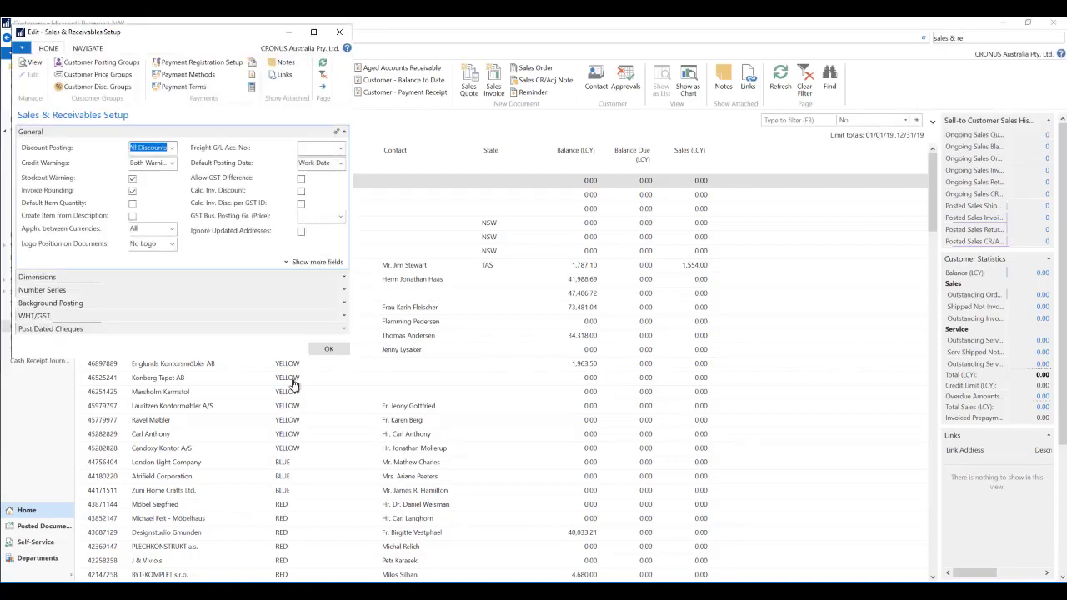
pyautogui.click(313, 32)
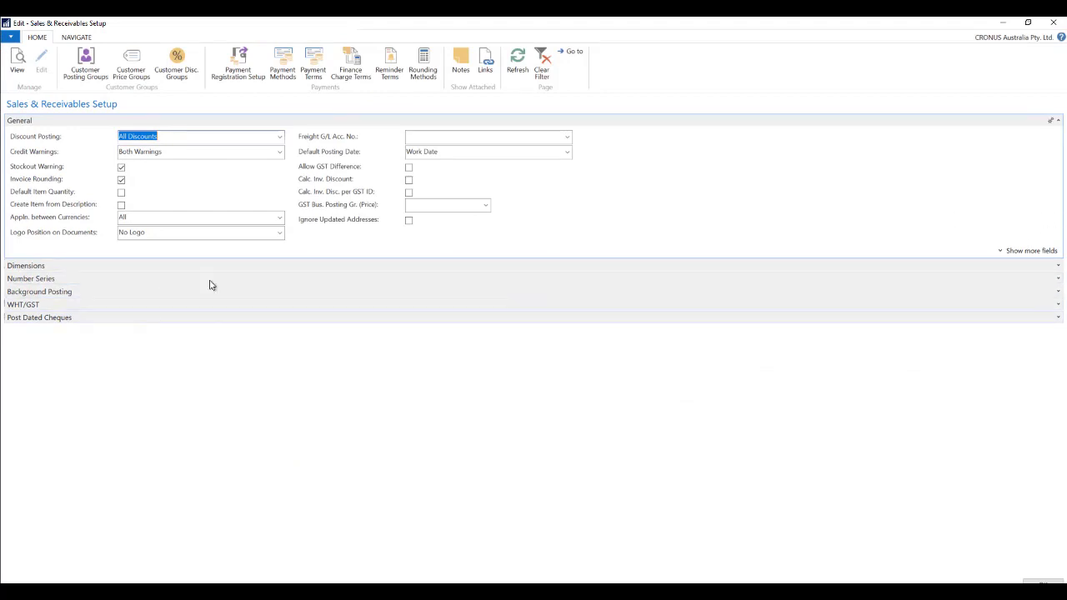
pyautogui.click(1057, 280)
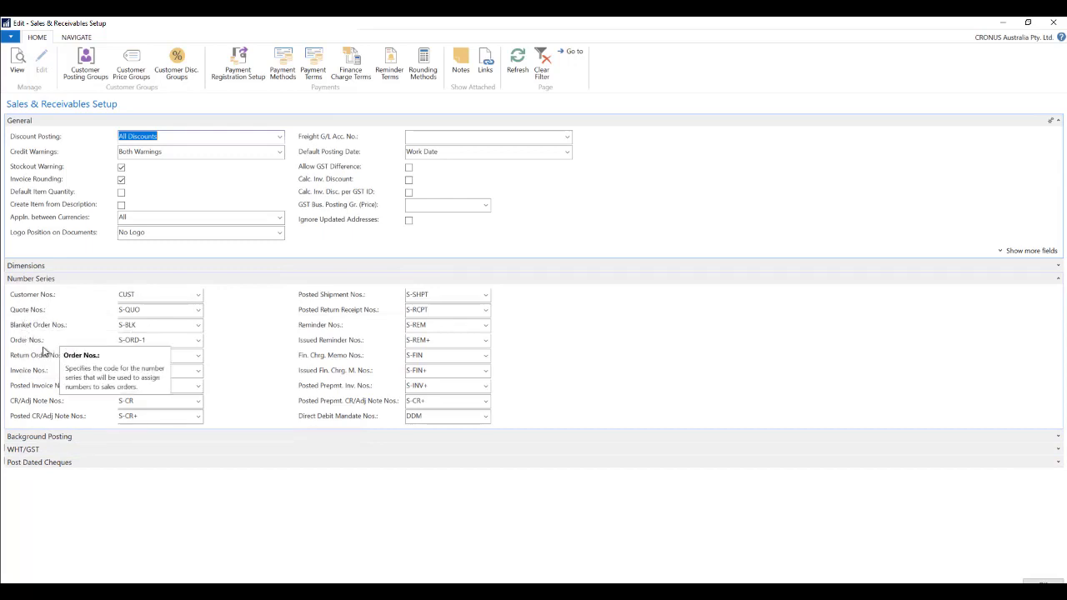
pyautogui.click(143, 296)
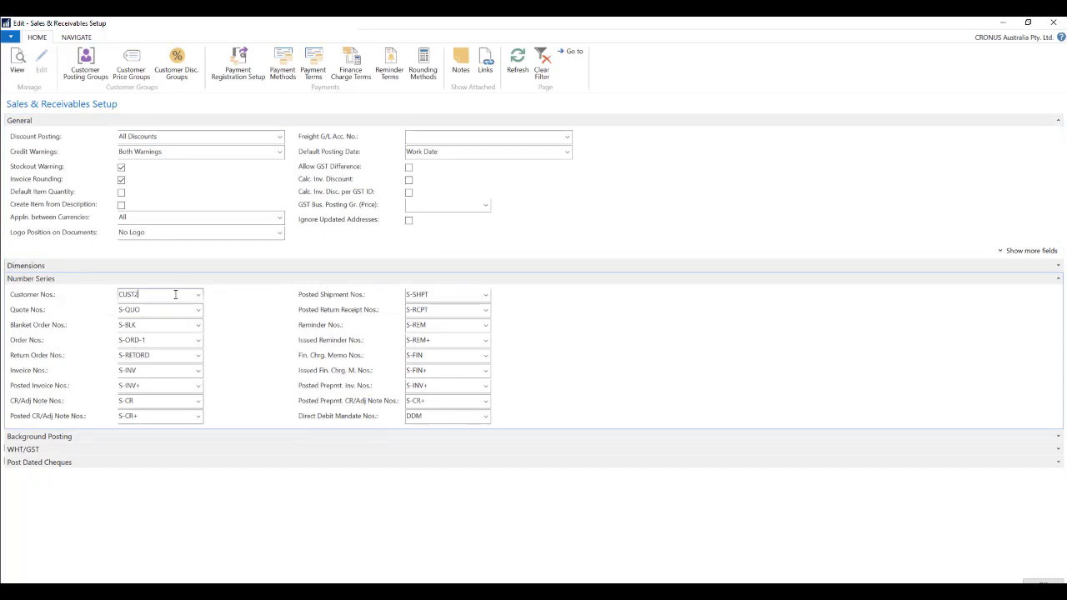
pyautogui.press('Tab')
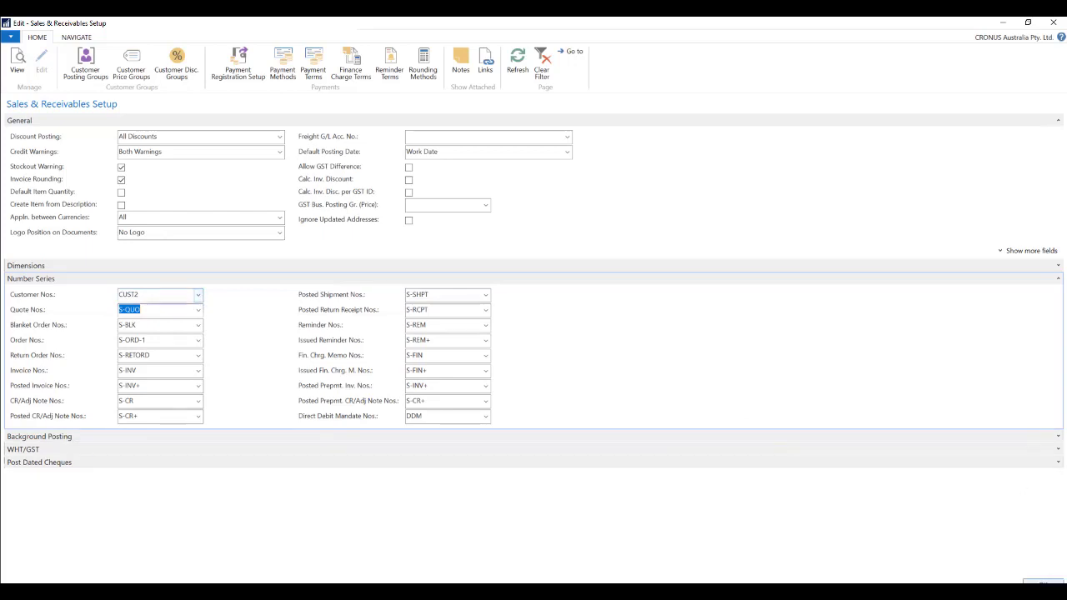
pyautogui.press('Escape')
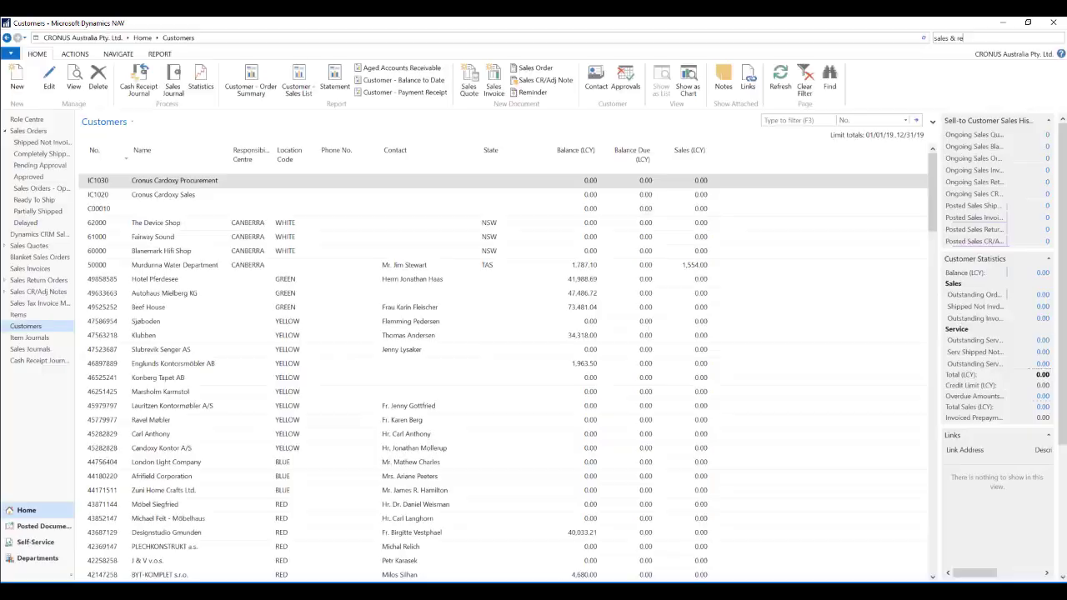
# Step: Add customers CUST00001 and CUST00002, each from the Customer DOMESTIC template
pyautogui.click(18, 82)
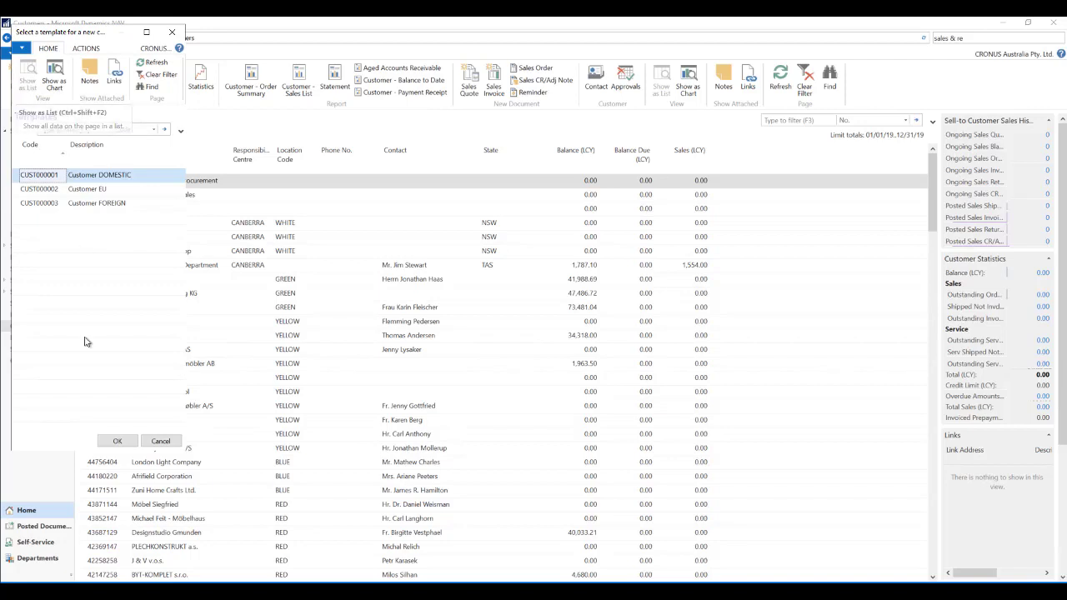
pyautogui.click(121, 442)
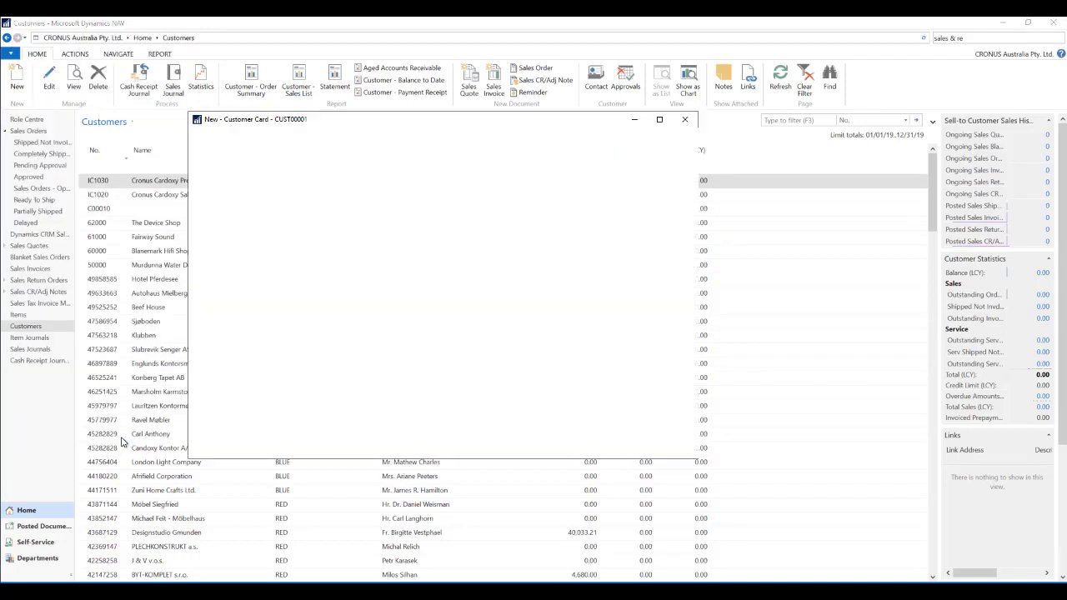
pyautogui.click(357, 251)
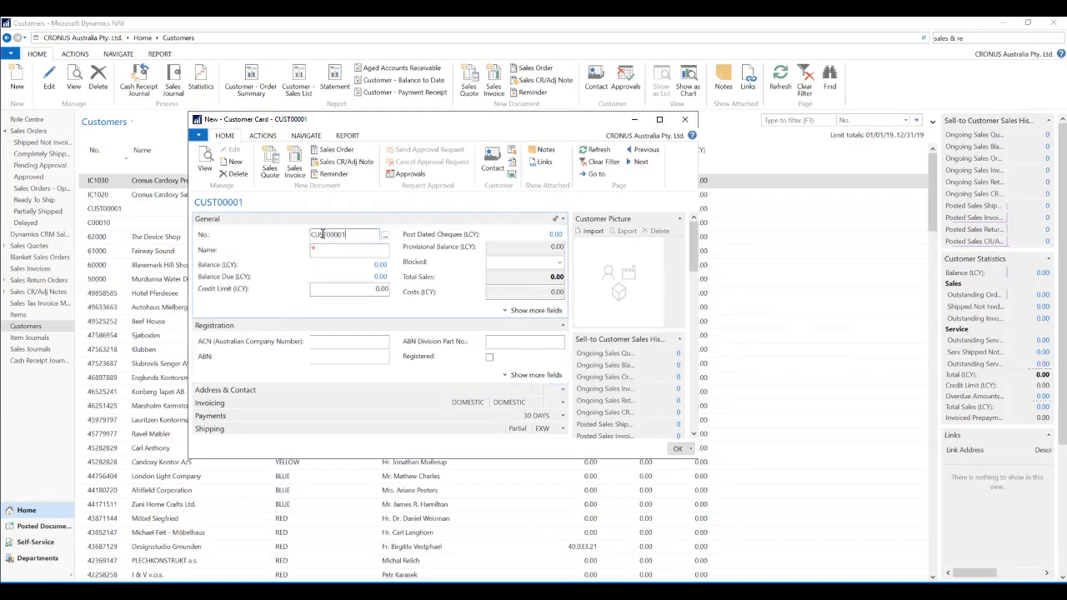
pyautogui.click(232, 163)
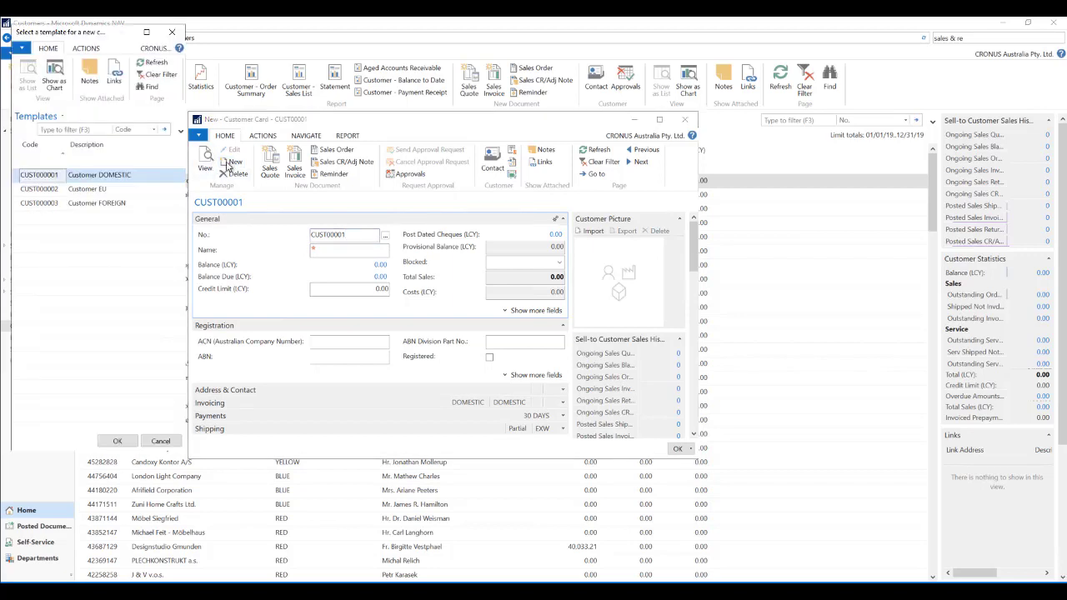
pyautogui.click(117, 442)
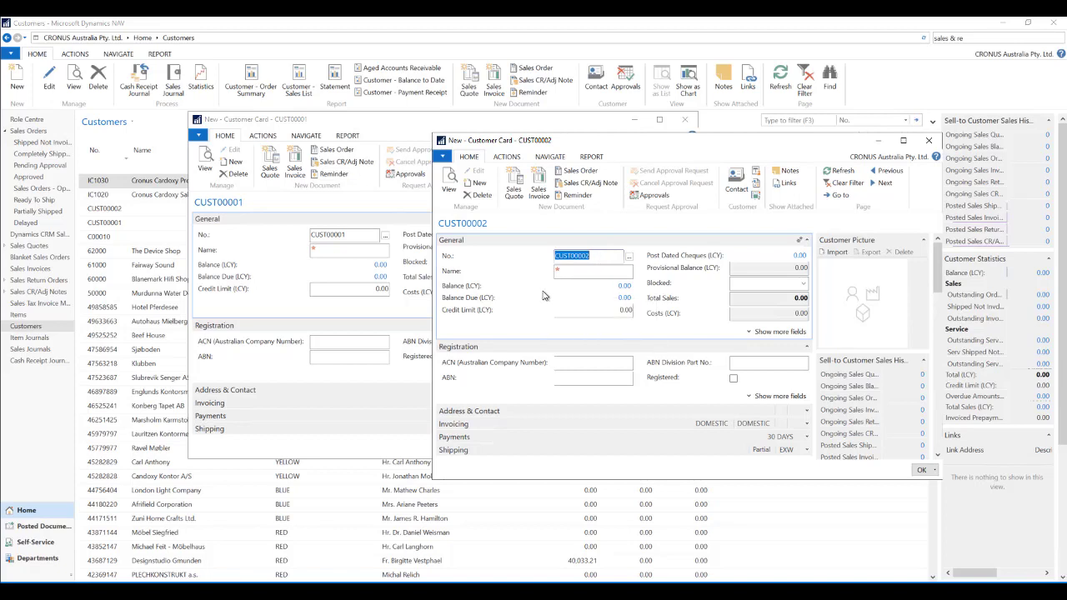
# Step: Replace customer number CUST00002 with 'Test Customer' and confirm the rename
pyautogui.moveTo(542, 298)
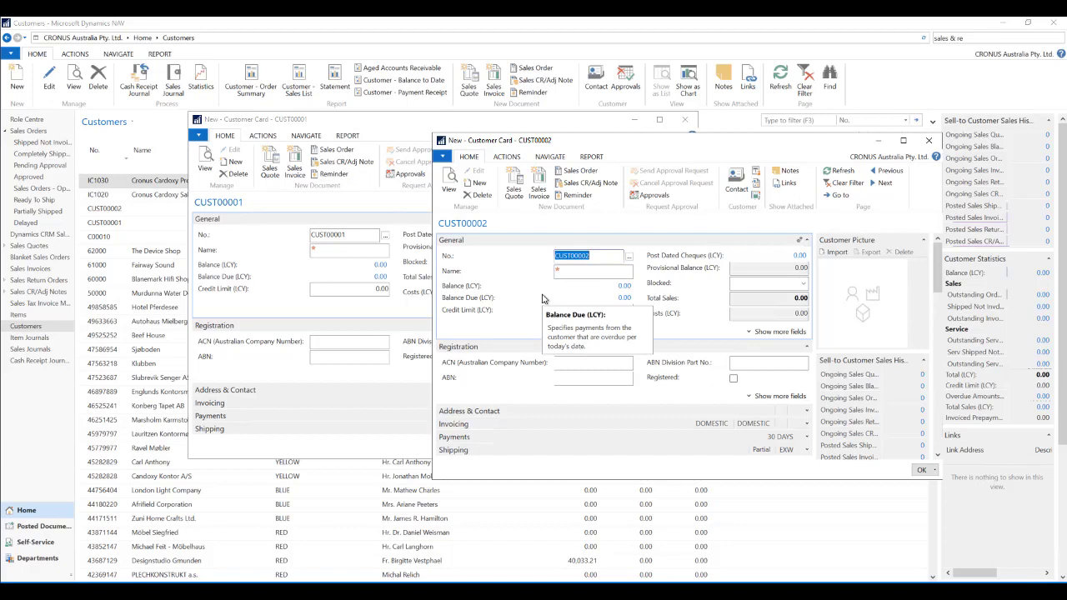
pyautogui.click(603, 258)
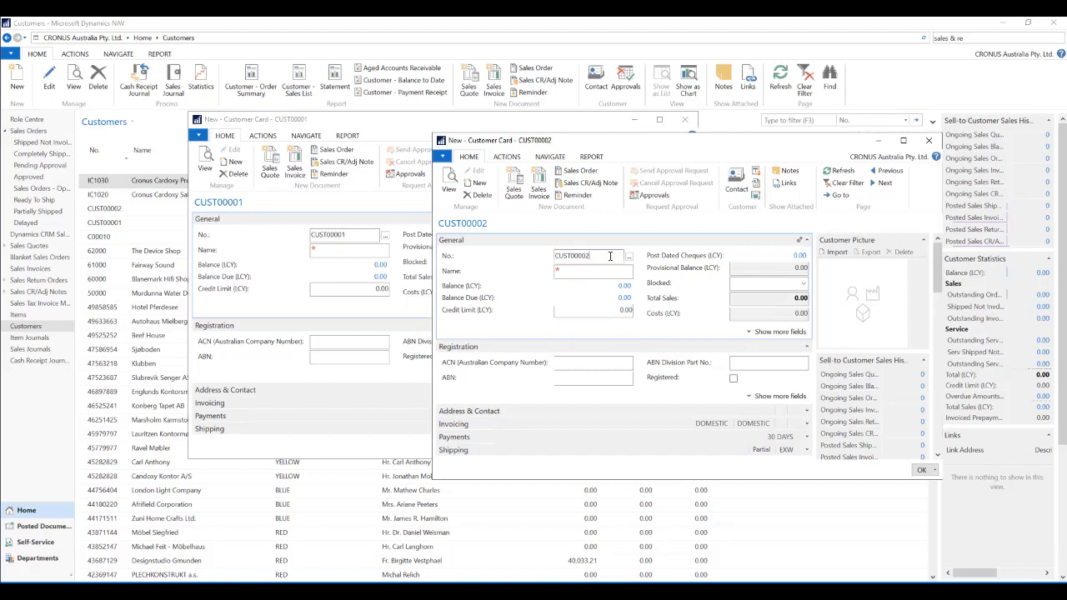
pyautogui.moveTo(611, 256); pyautogui.dragTo(555, 266)
pyautogui.write('Test Customer')
pyautogui.press('Tab')
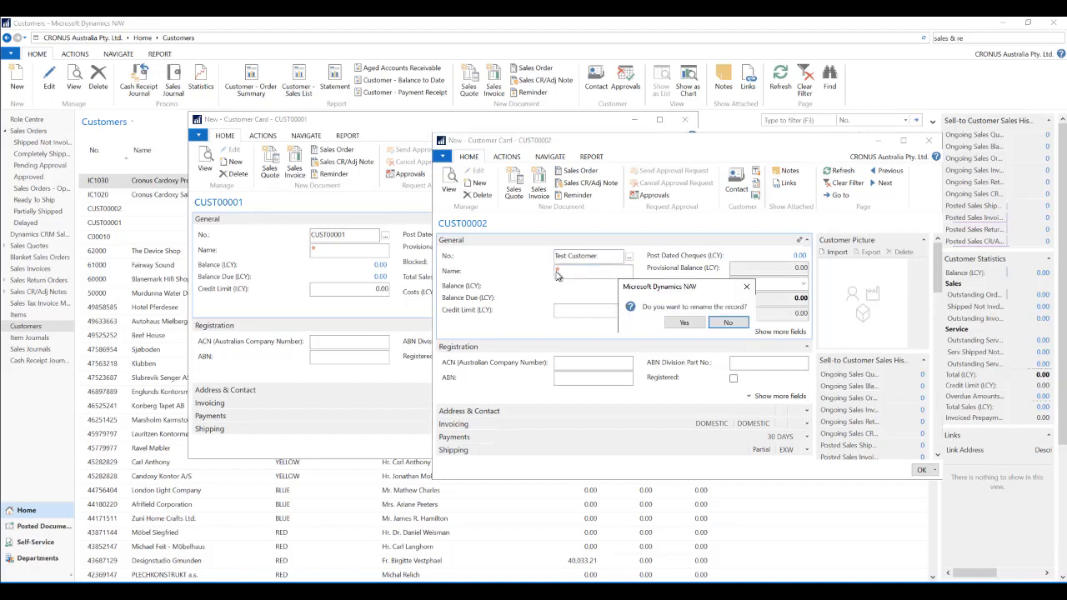
pyautogui.click(685, 323)
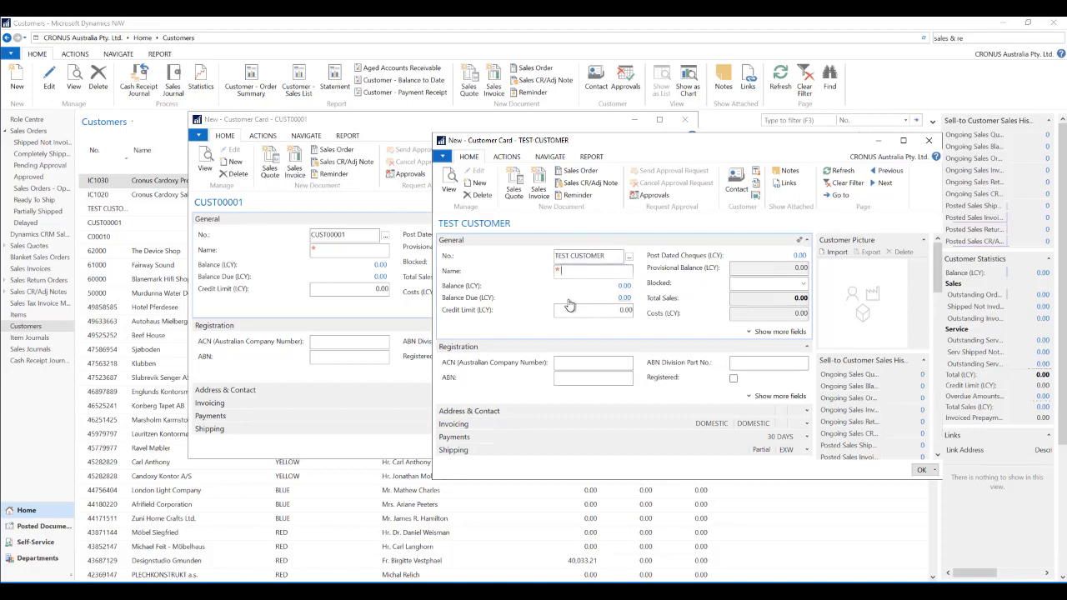
pyautogui.click(572, 268)
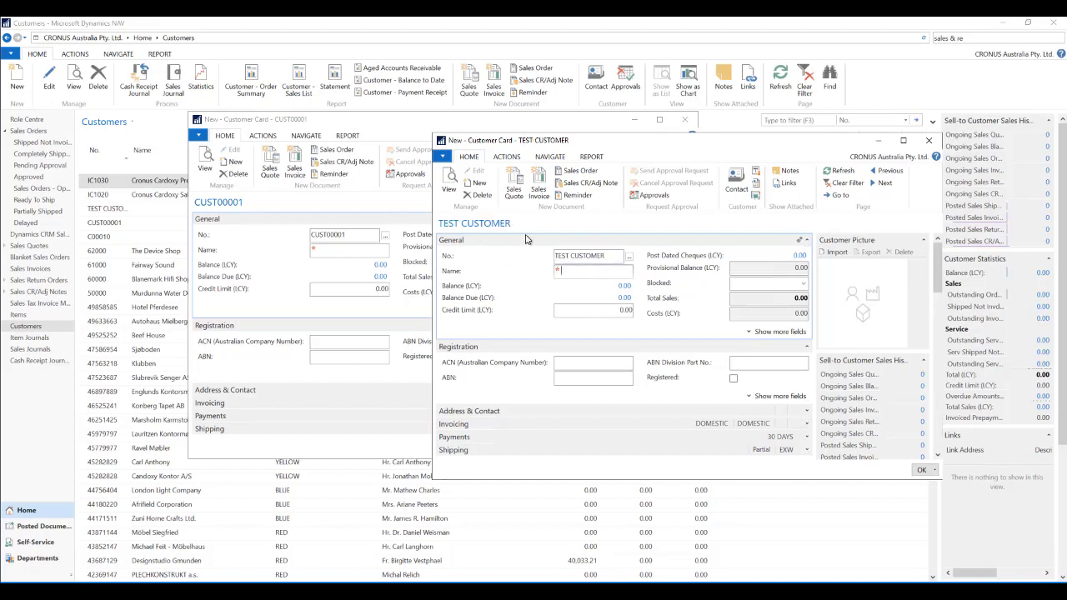